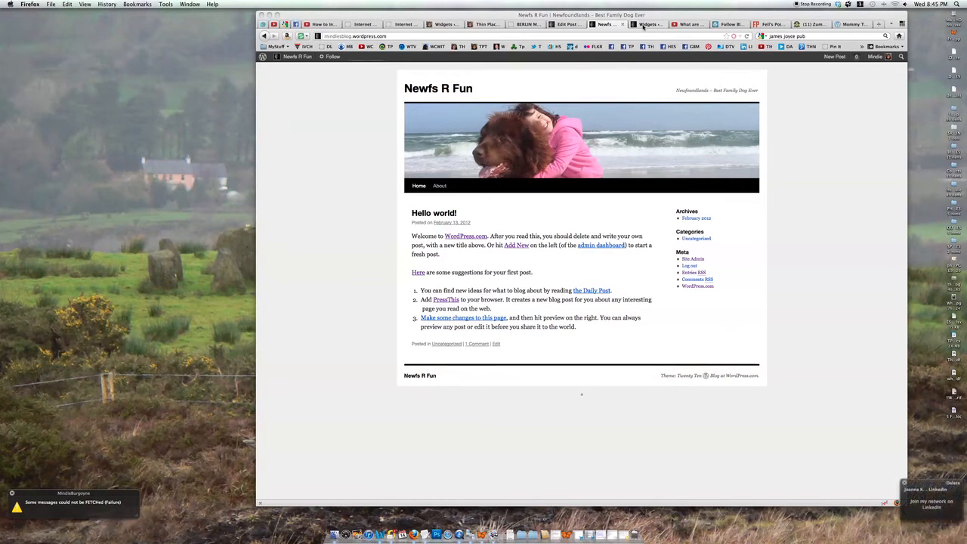
# On the Widgets page, add a Search widget at the end of the Primary Widget Area and a Recent Posts widget at its start.
pyautogui.click(643, 25)
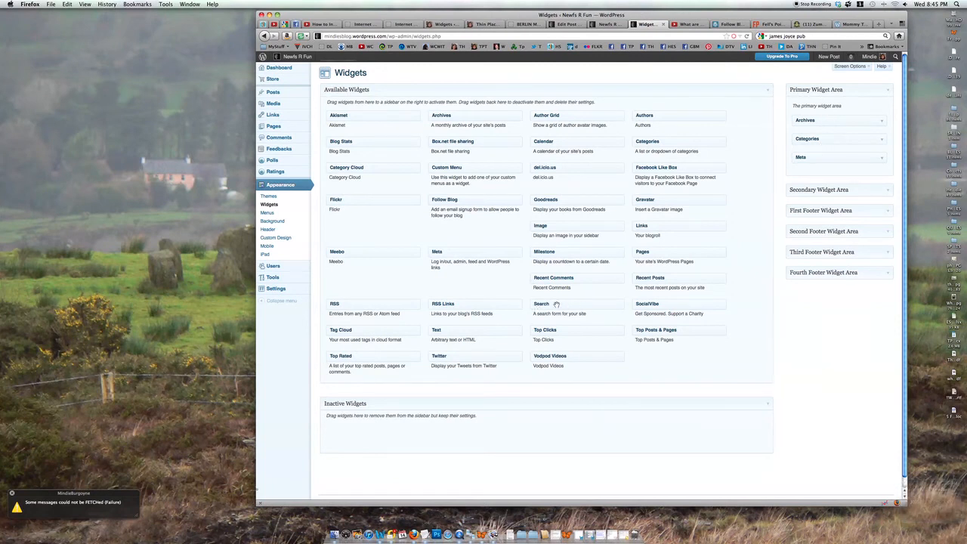
pyautogui.moveTo(575, 306); pyautogui.dragTo(837, 108)
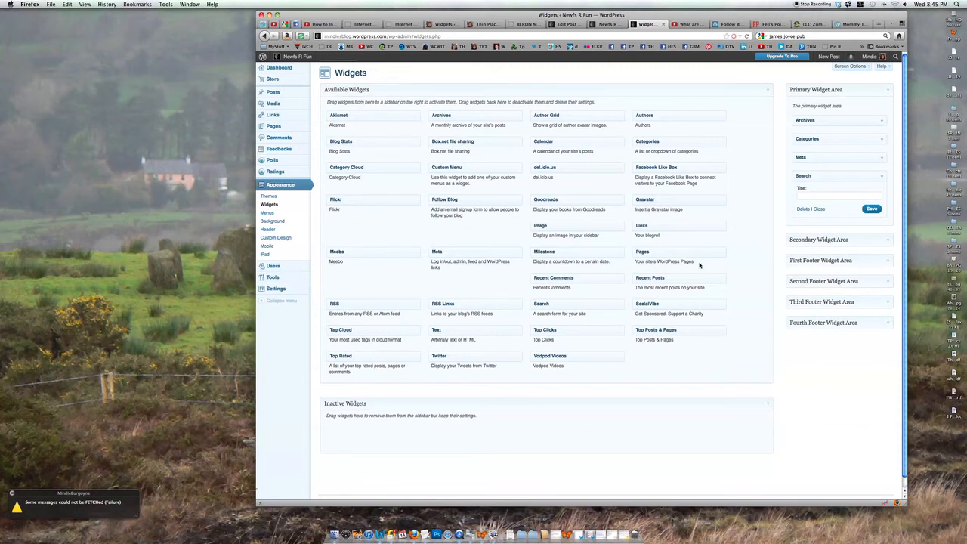
pyautogui.moveTo(663, 281); pyautogui.dragTo(826, 121)
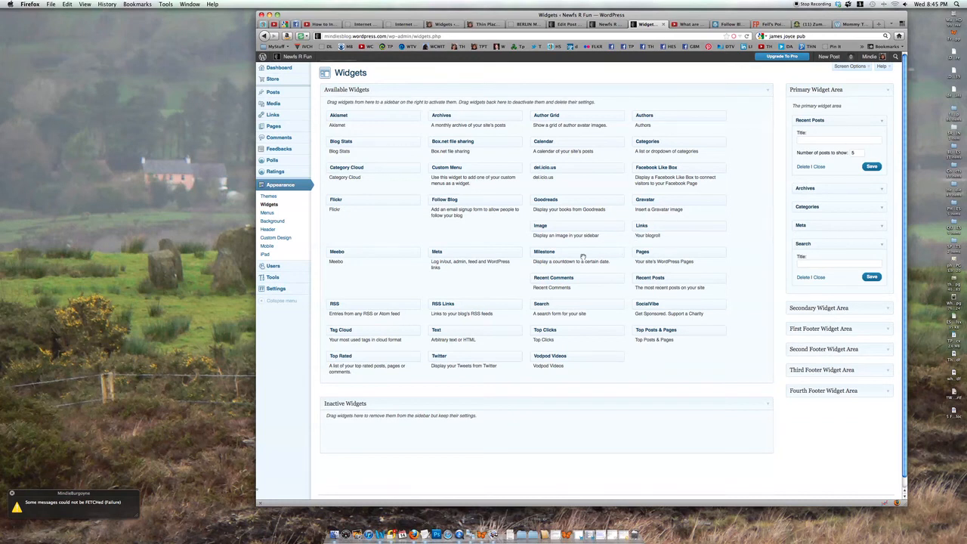
pyautogui.moveTo(353, 306); pyautogui.dragTo(816, 190)
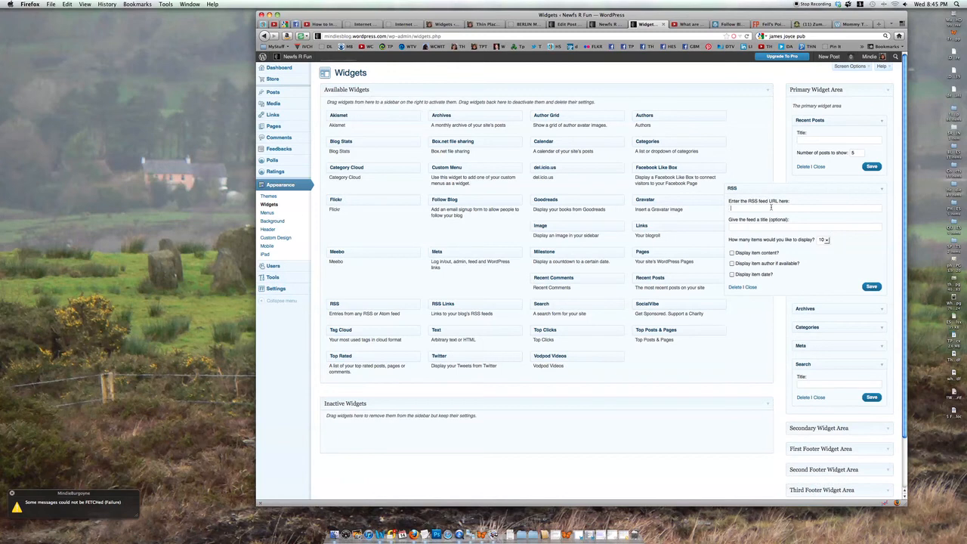
pyautogui.click(772, 207)
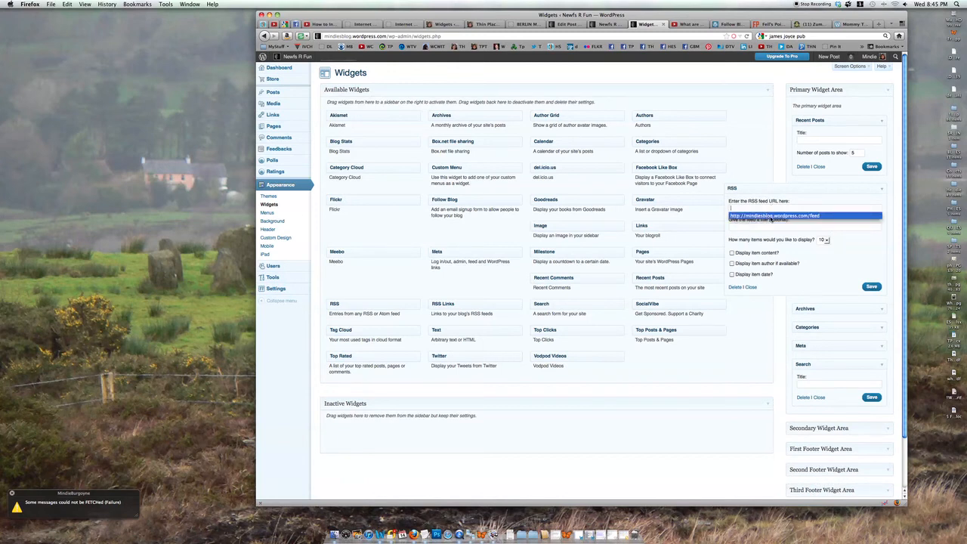
pyautogui.click(814, 216)
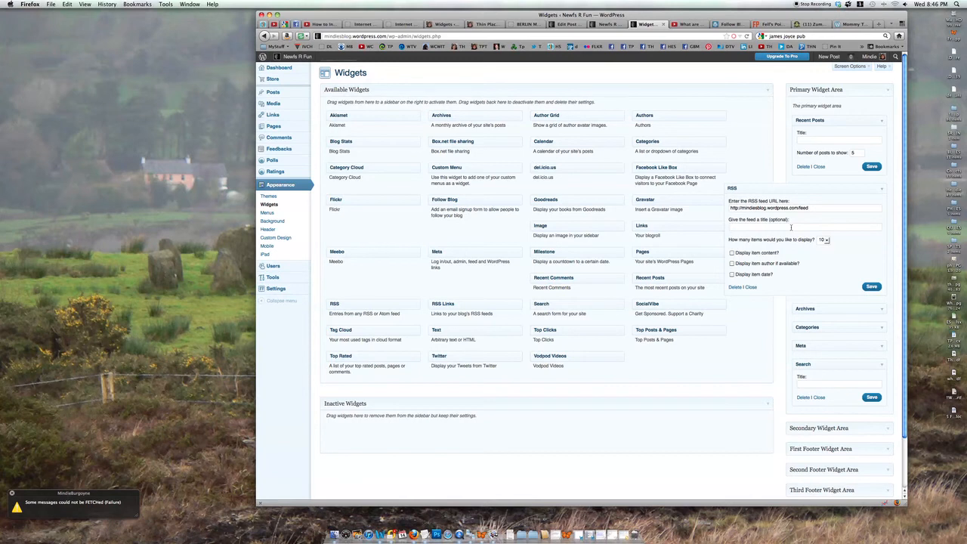
pyautogui.write('Subsc')
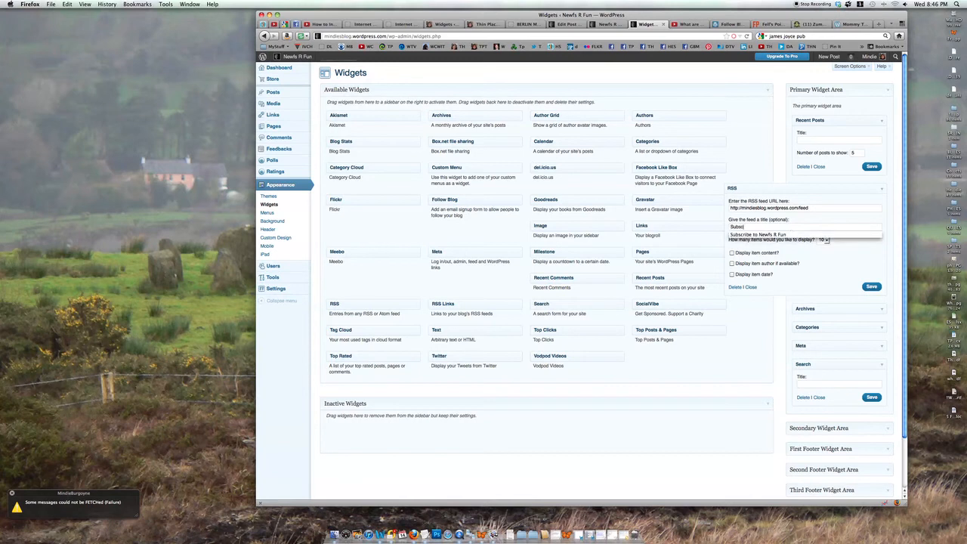
pyautogui.click(788, 235)
pyautogui.click(870, 287)
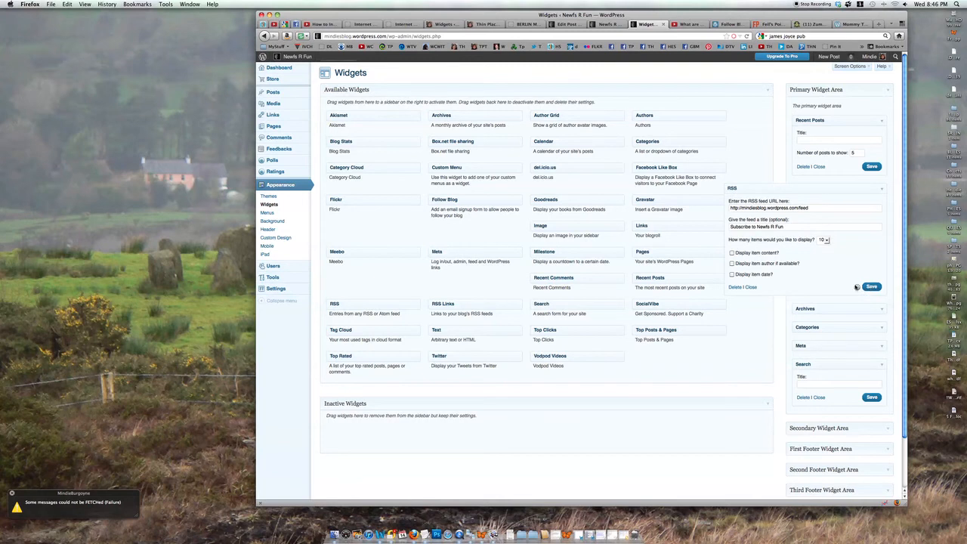
# Check the sidebar on the refreshed live blog, and move the Search widget to the start of the Primary Widget Area.
pyautogui.click(608, 24)
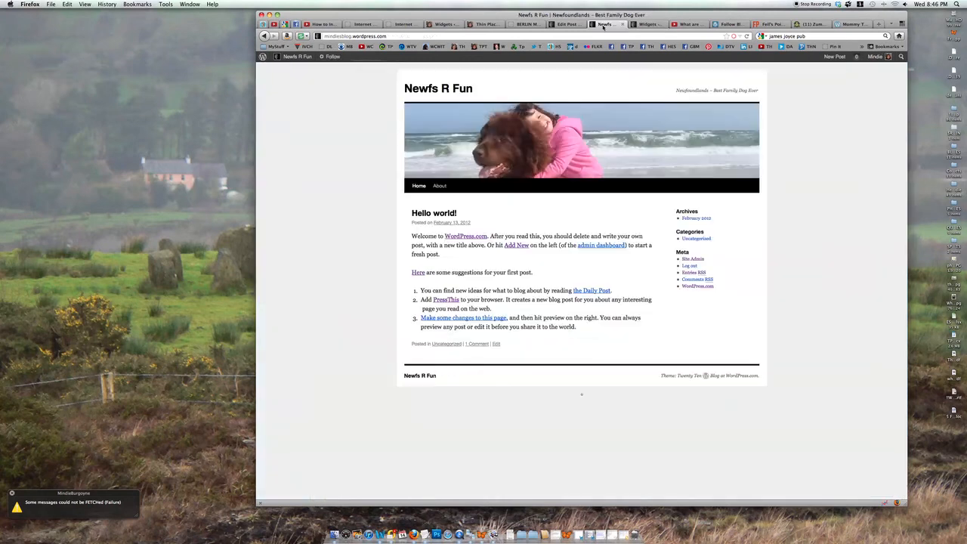
pyautogui.click(746, 37)
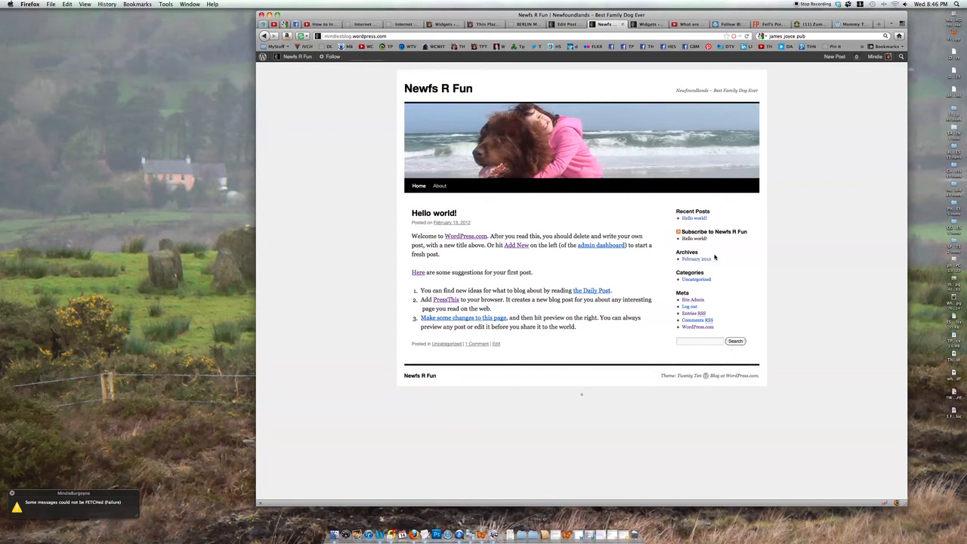
pyautogui.click(649, 24)
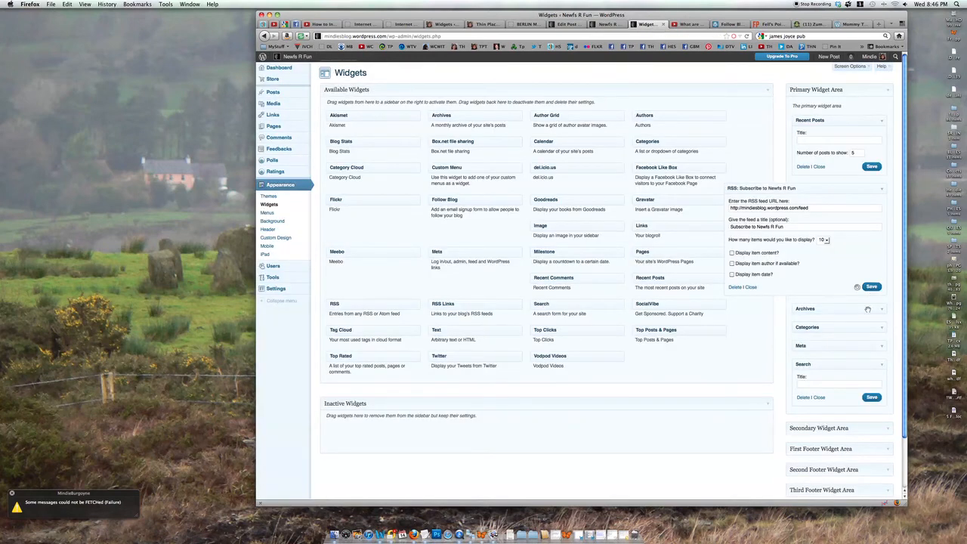
pyautogui.click(882, 189)
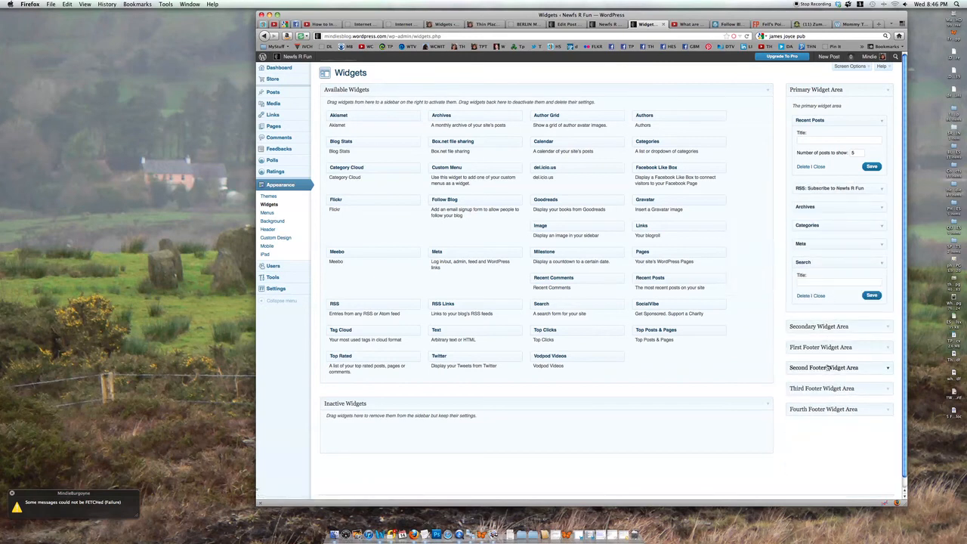
pyautogui.moveTo(828, 262); pyautogui.dragTo(828, 96)
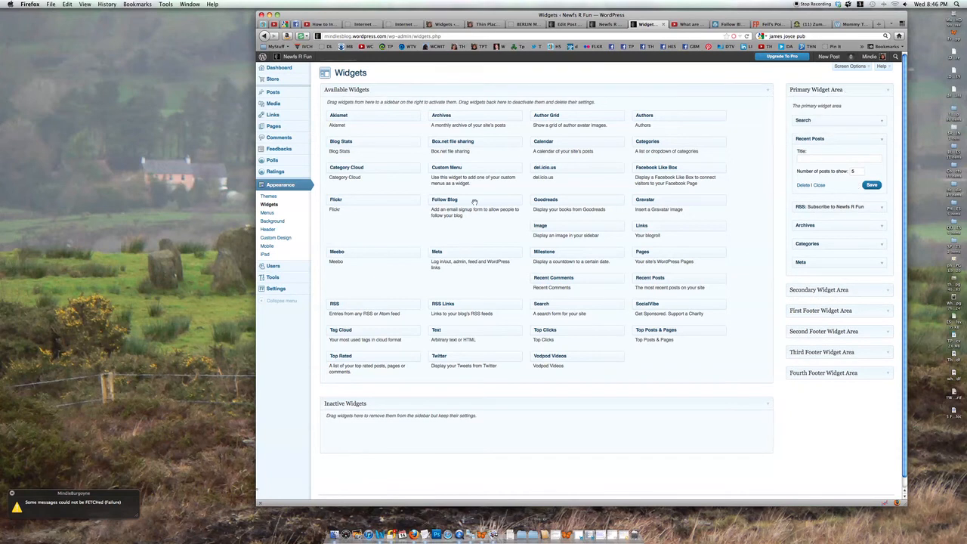
# Add and save a Follow Blog widget directly below the RSS widget, and check it on the refreshed live blog.
pyautogui.moveTo(455, 200); pyautogui.dragTo(830, 224)
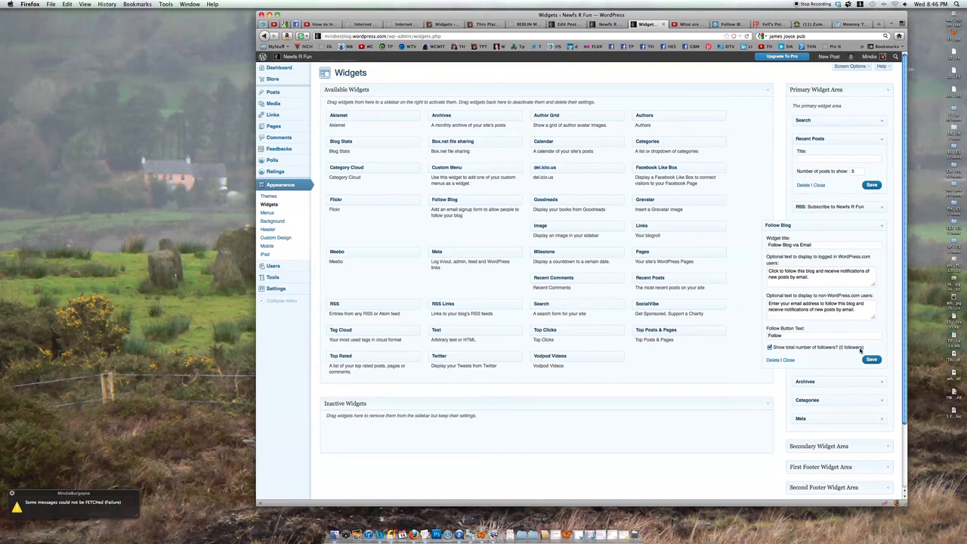
pyautogui.click(871, 359)
pyautogui.click(882, 226)
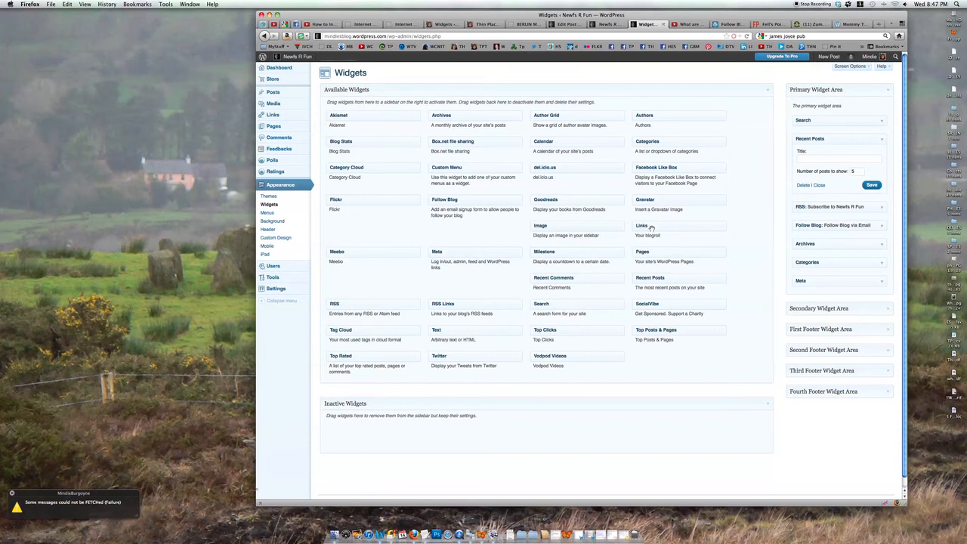
pyautogui.click(610, 24)
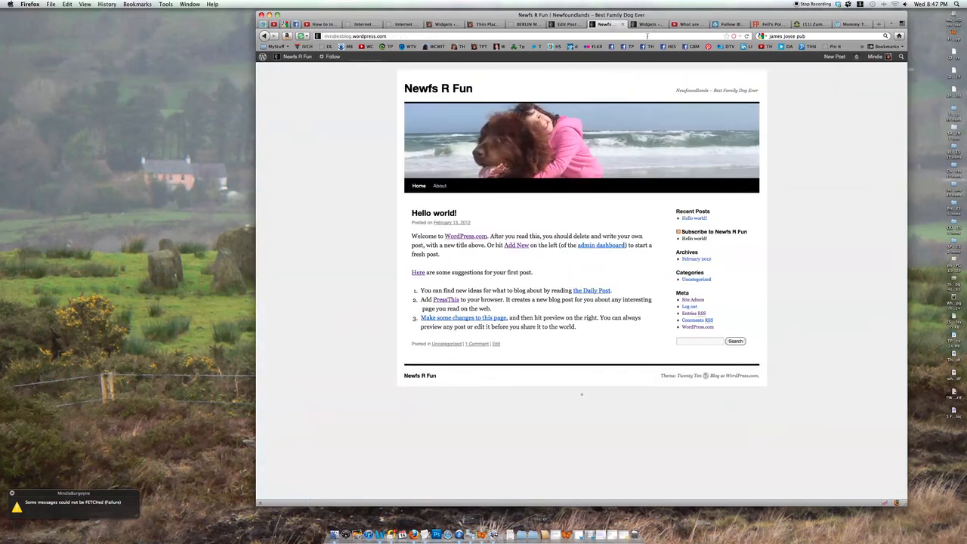
pyautogui.click(747, 35)
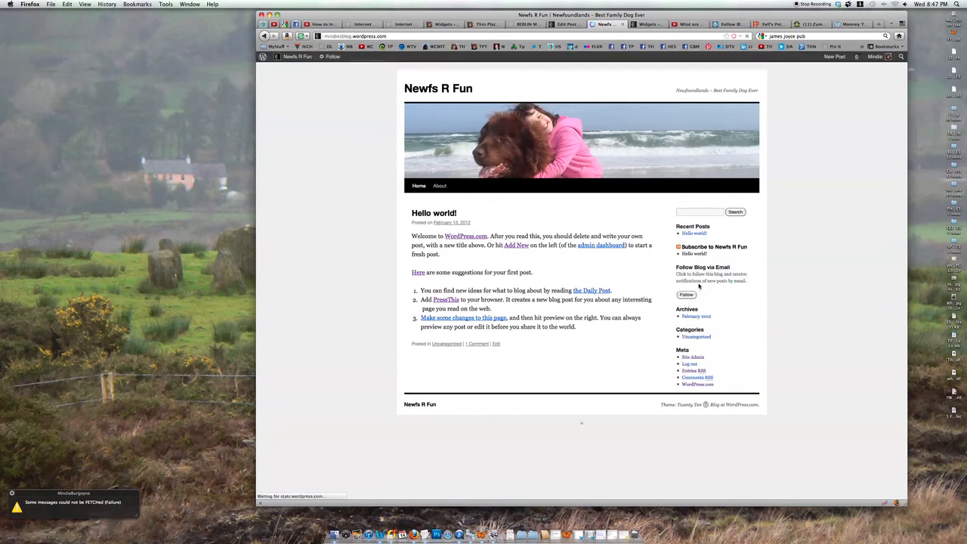
# Examine the settings of the Berlin MD Blog link in the dashboard's link manager and return to the links list.
pyautogui.click(648, 25)
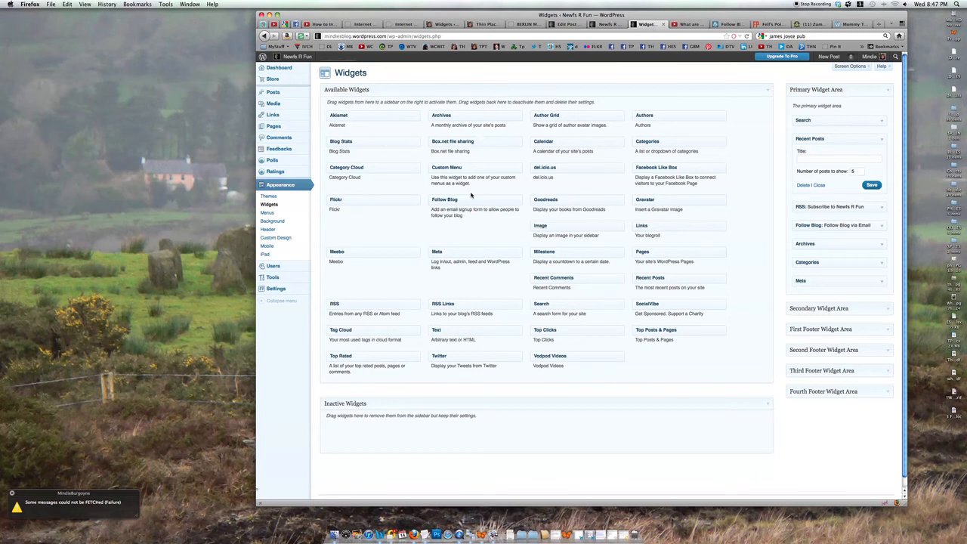
pyautogui.moveTo(272, 115)
pyautogui.click(326, 115)
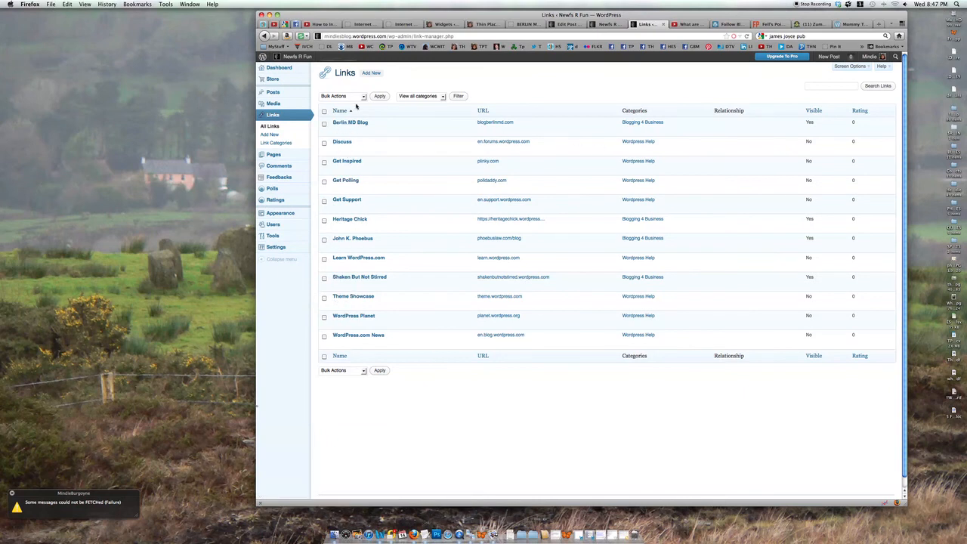
pyautogui.click(337, 129)
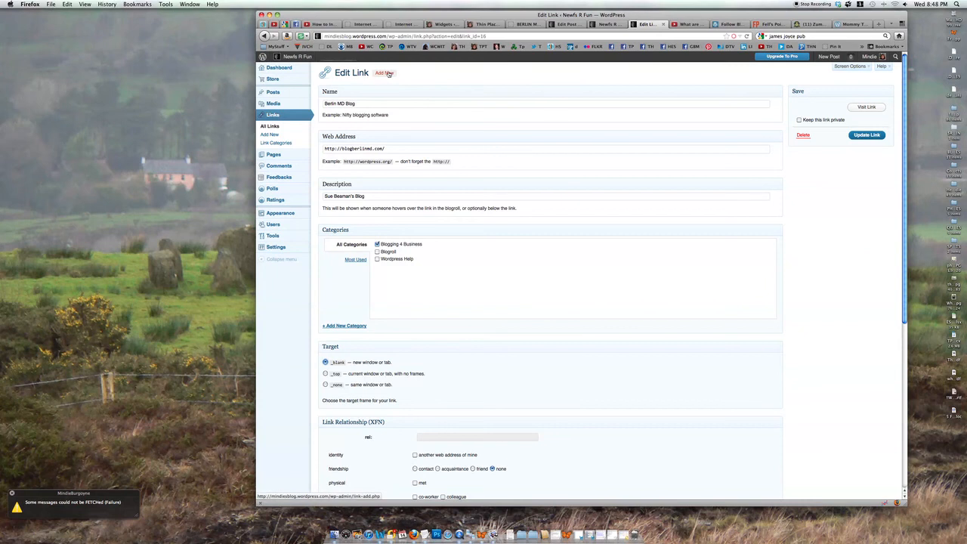
pyautogui.click(273, 115)
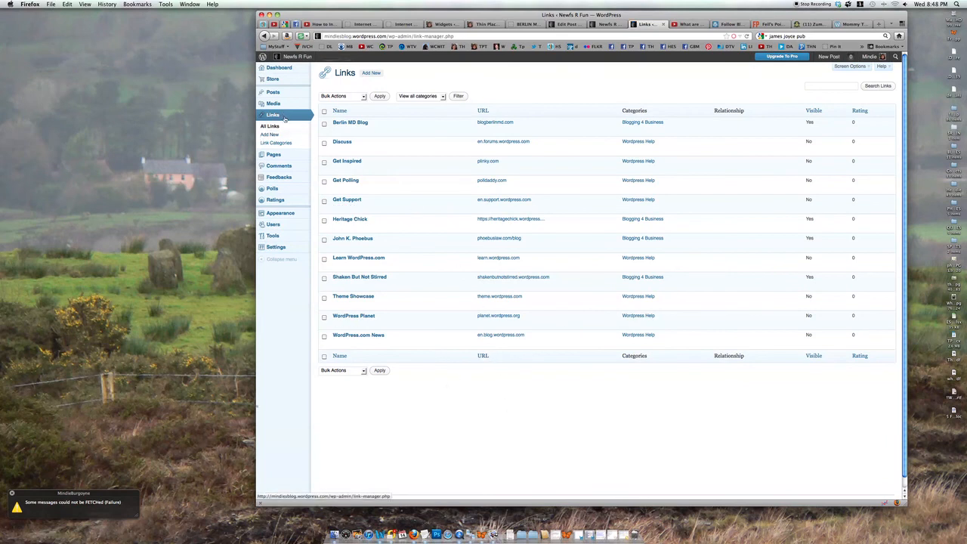
# Examine the category filter choices of the links list and the privacy setting of the Discuss link.
pyautogui.click(444, 96)
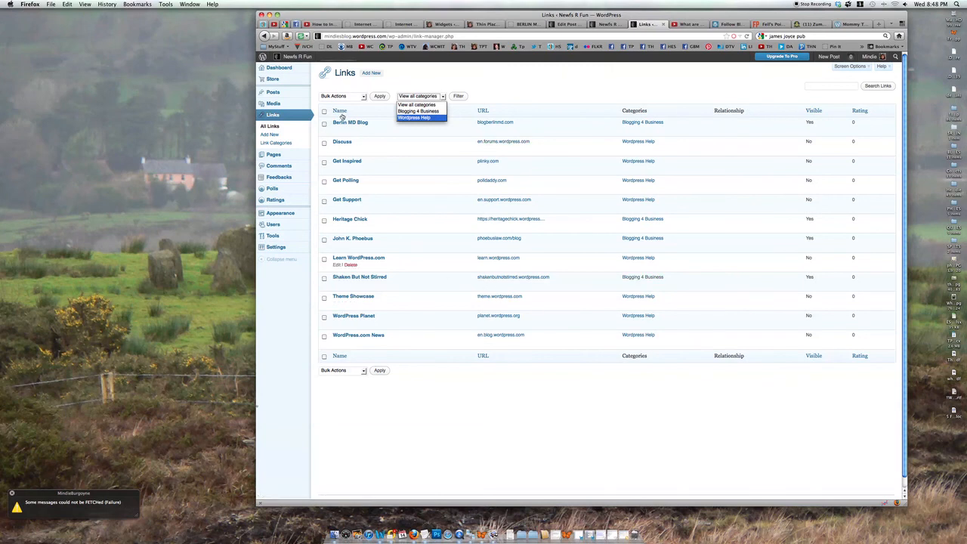
pyautogui.click(334, 151)
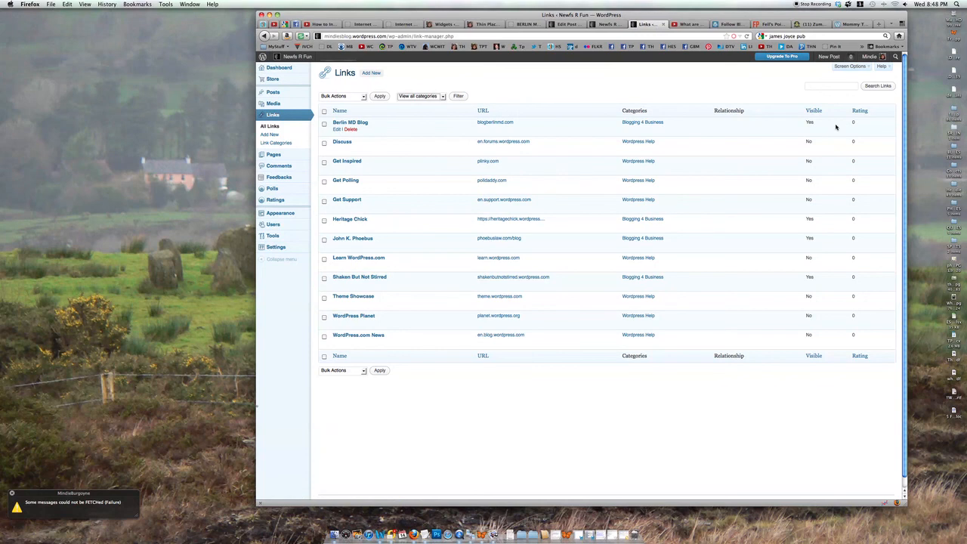
pyautogui.click(337, 149)
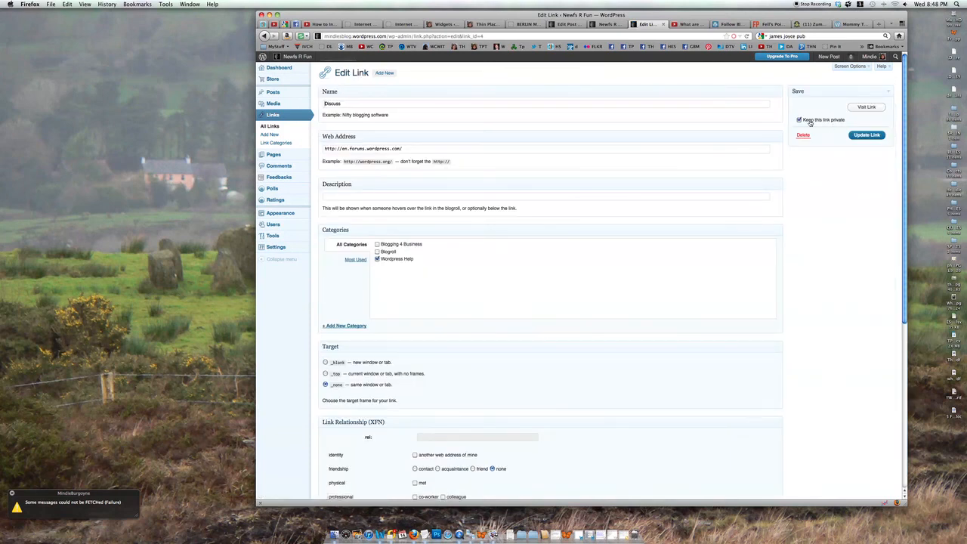
pyautogui.click(800, 120)
pyautogui.click(866, 135)
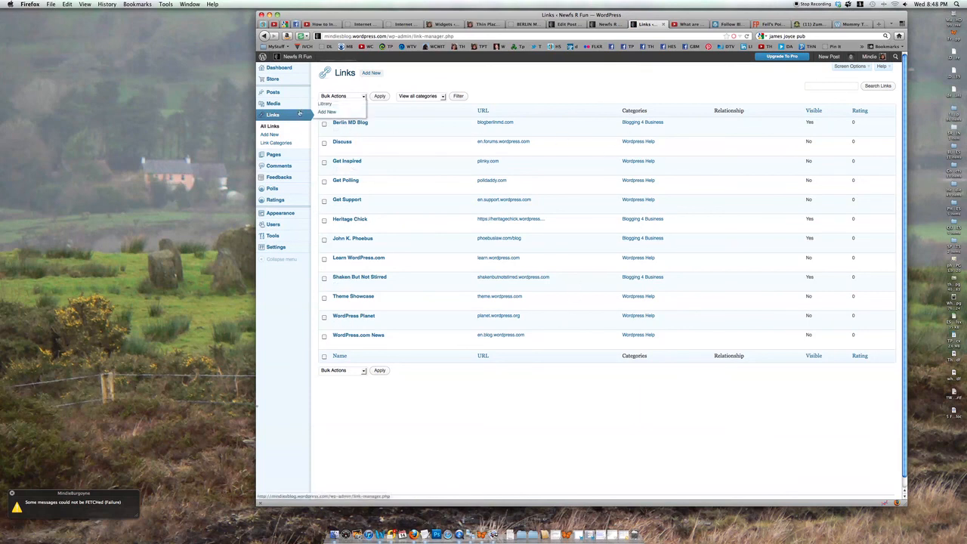
# Return to the Widgets page, add a Links widget below Follow Blog in the Primary Widget Area, and save it.
pyautogui.moveTo(287, 225)
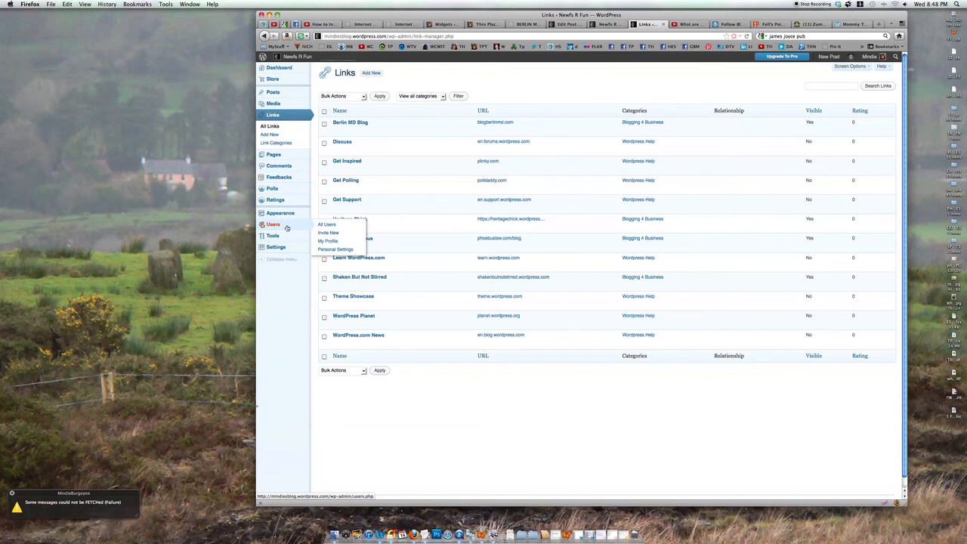
pyautogui.click(326, 221)
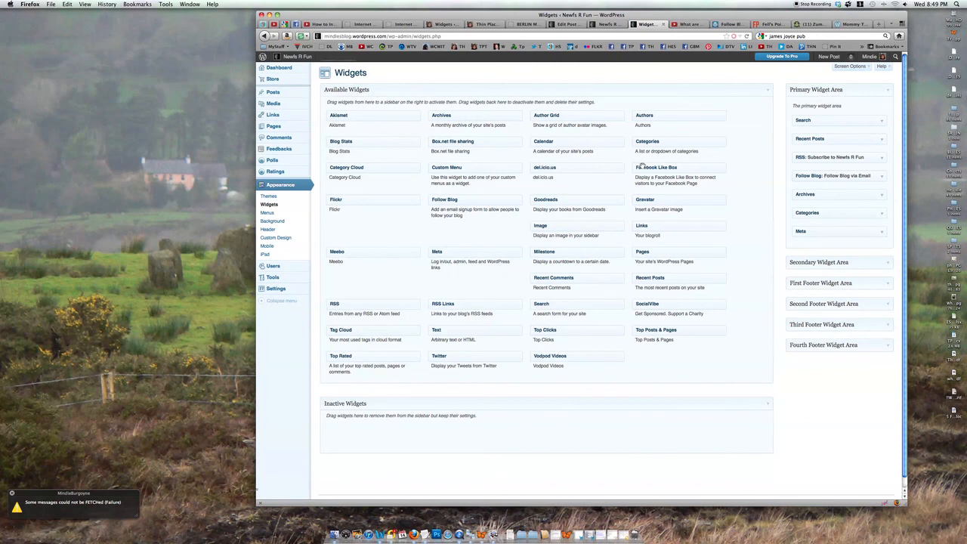
pyautogui.moveTo(653, 226); pyautogui.dragTo(816, 196)
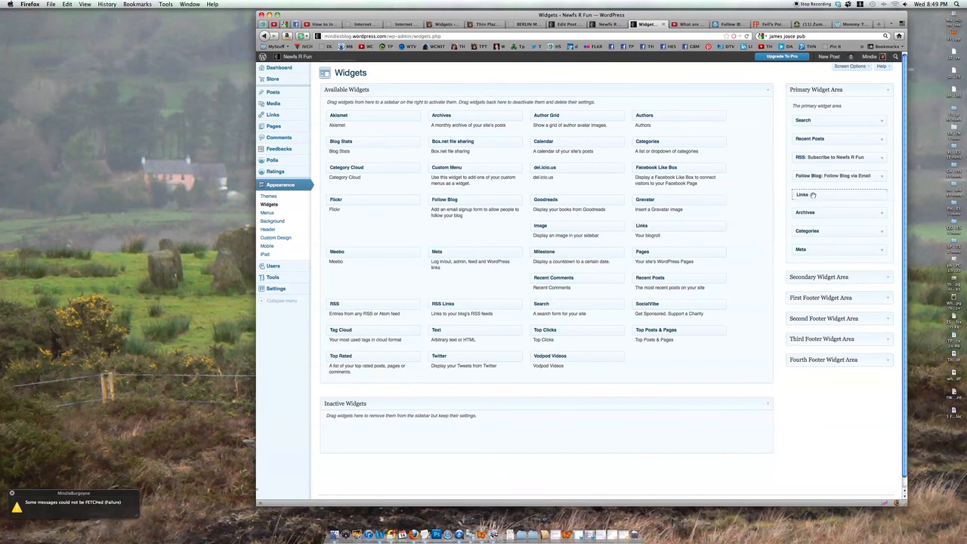
pyautogui.click(872, 284)
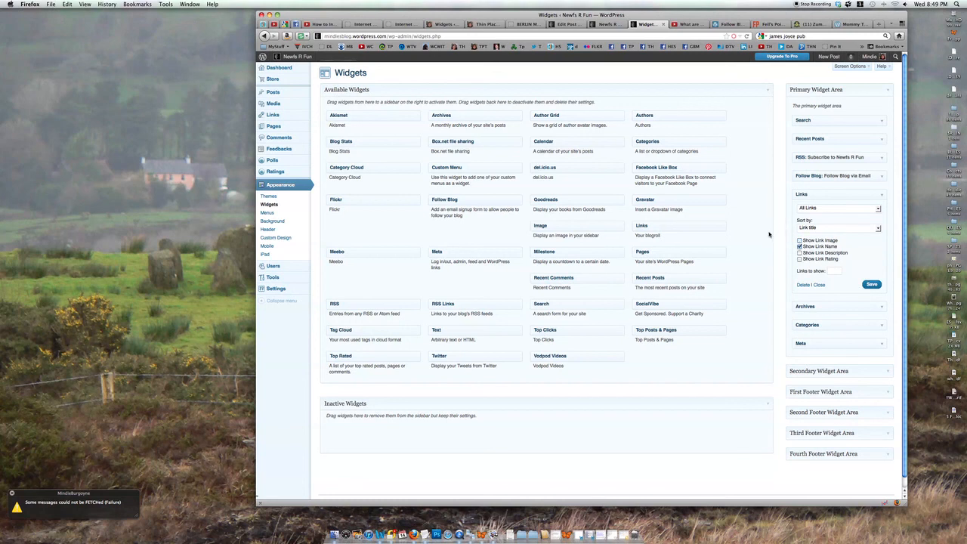
# Refresh the live blog, test the Shaken But Not Stirred link in its sidebar, and return to the blog.
pyautogui.click(608, 25)
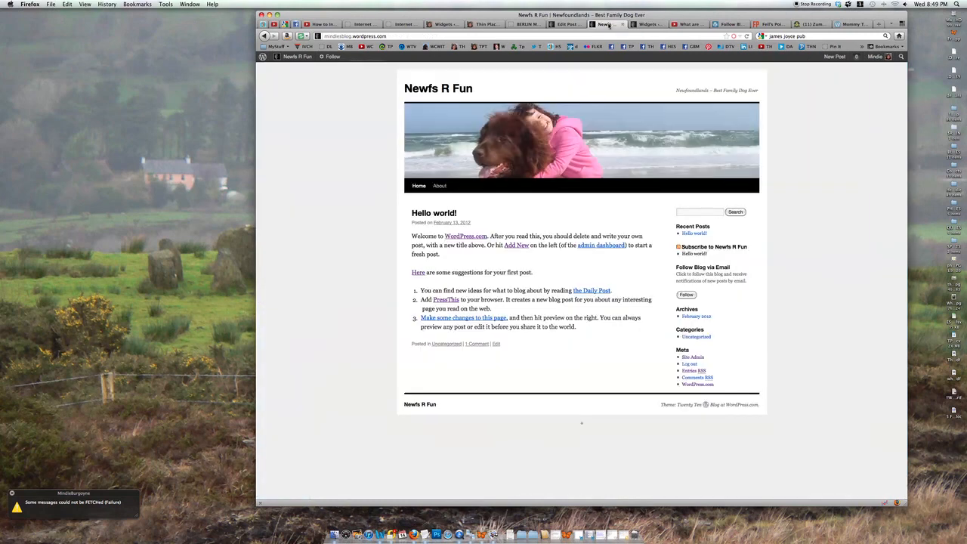
pyautogui.click(746, 37)
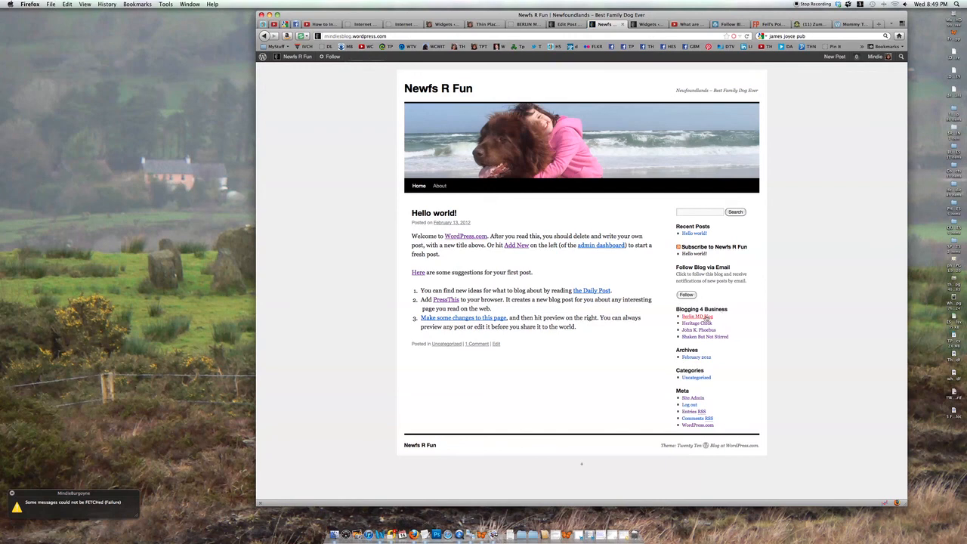
pyautogui.click(705, 337)
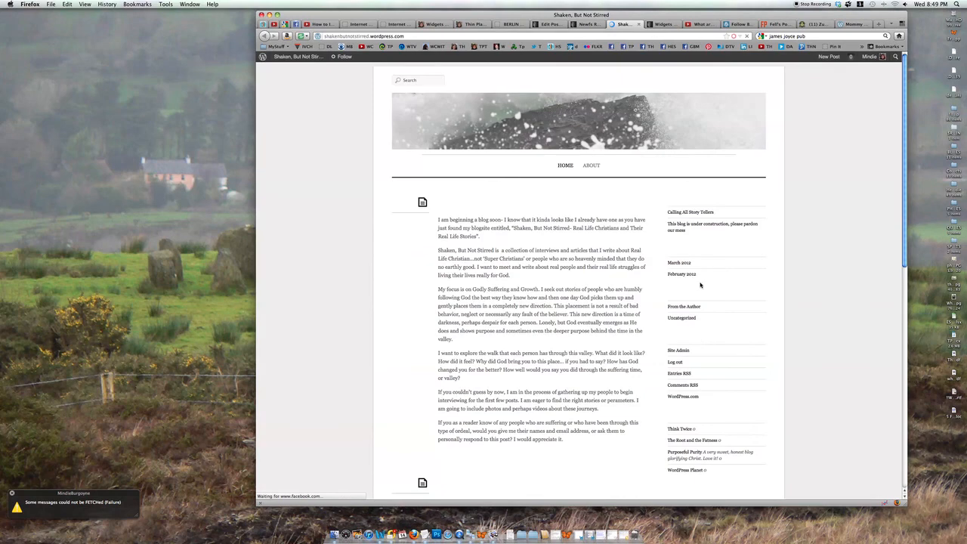
pyautogui.click(590, 25)
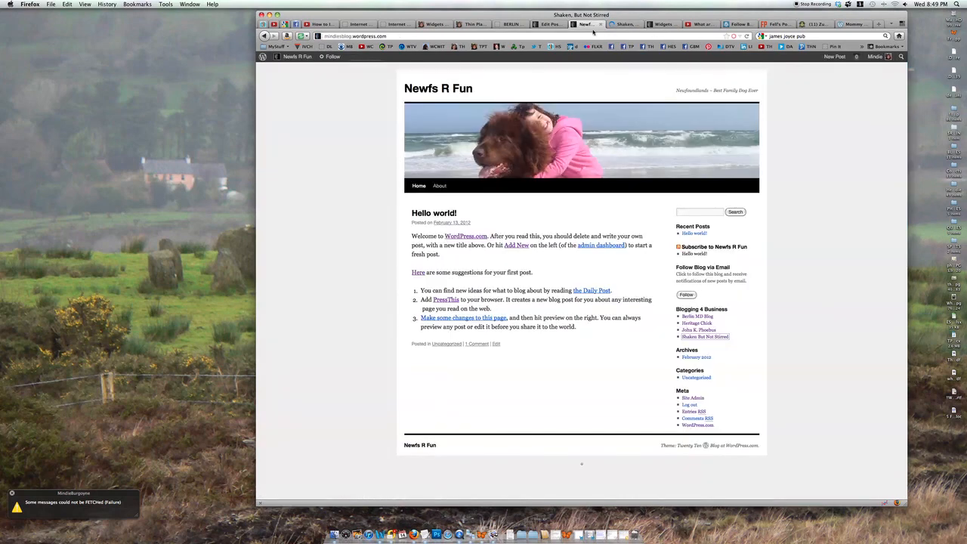